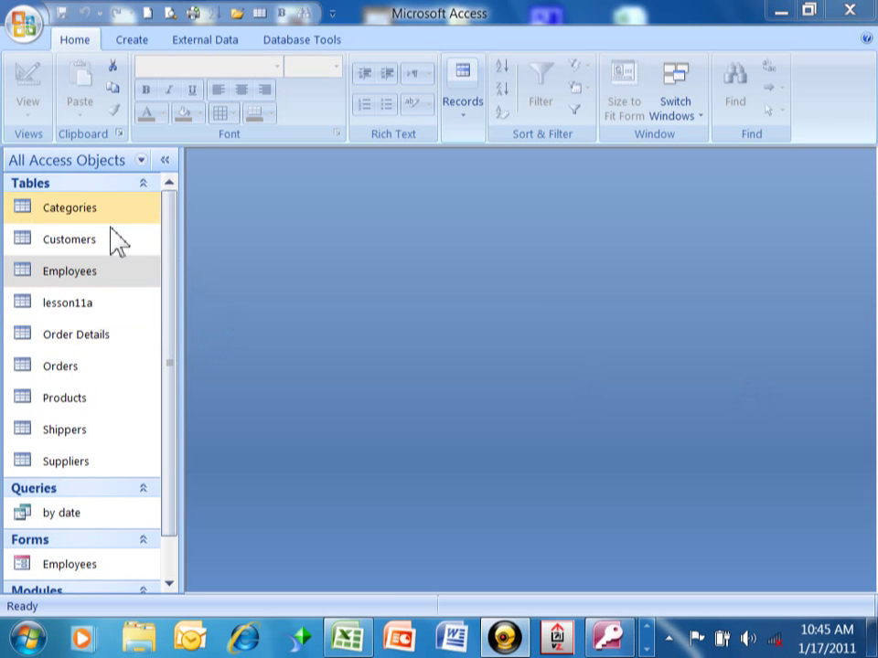
- Open the Employees table and start a new record with the employee's last and first name and the title Sales
double_click(82, 277)
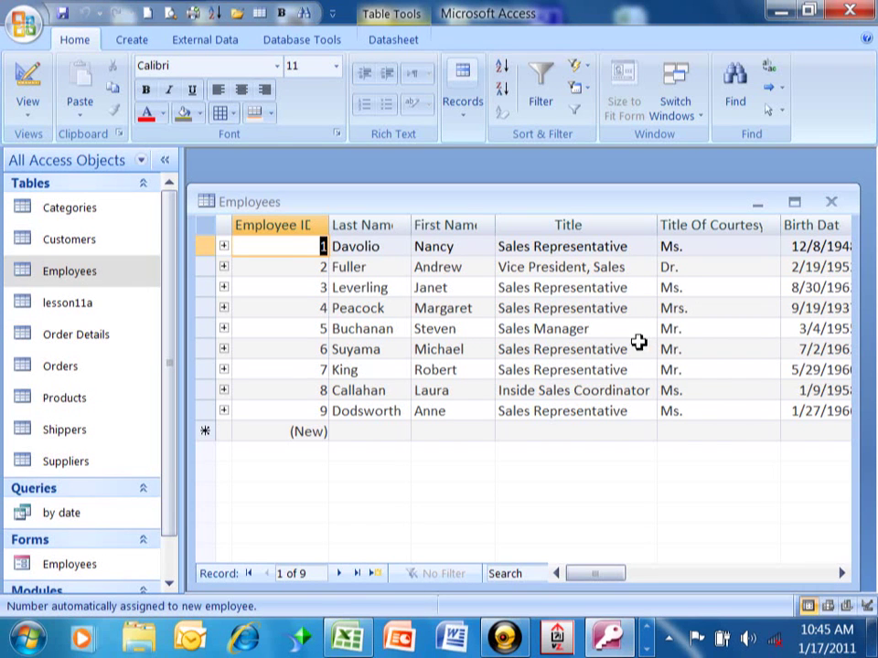
click(362, 430)
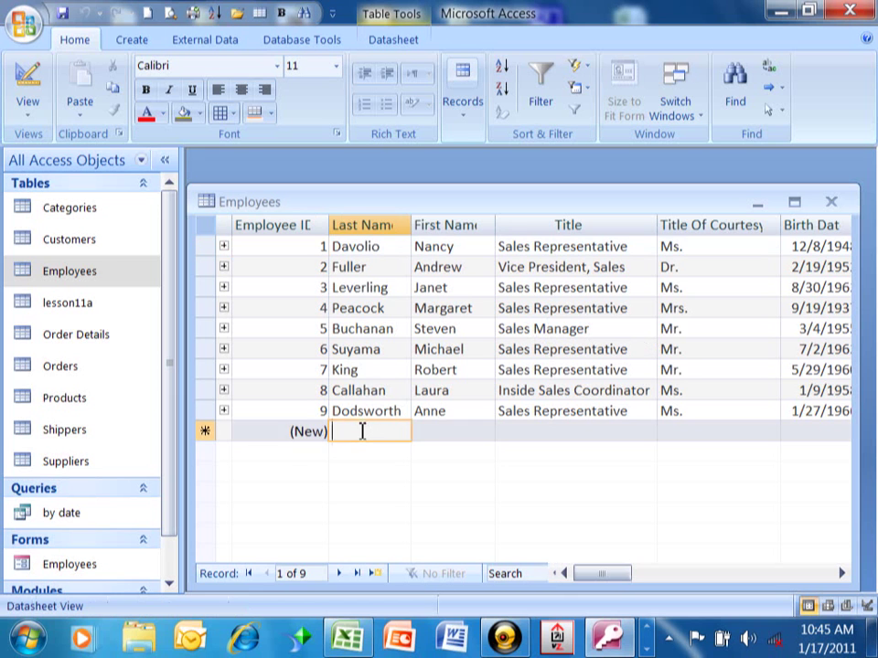
text(Tom)
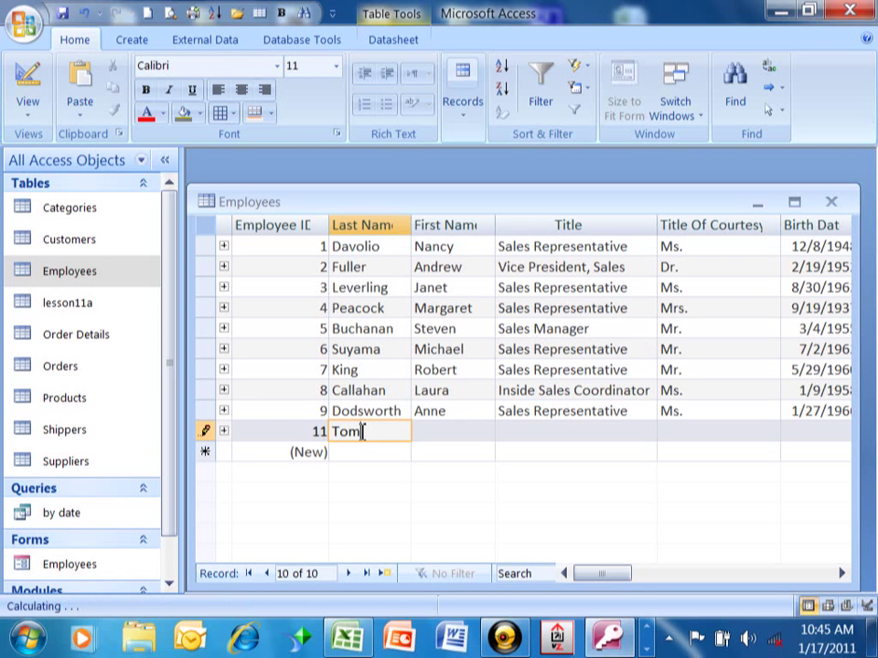
key(Tab)
text(Test)
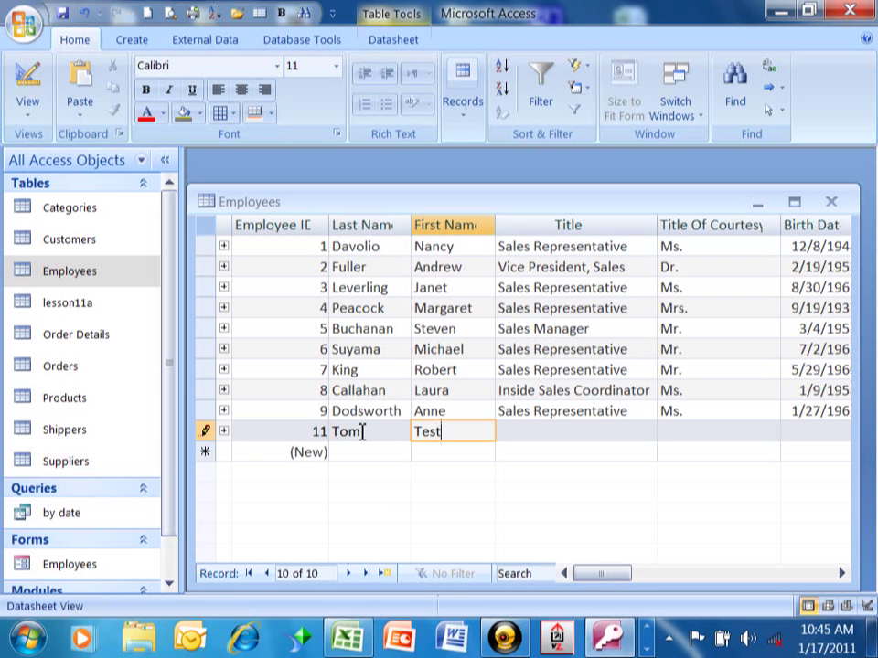
key(Tab)
text(Sales)
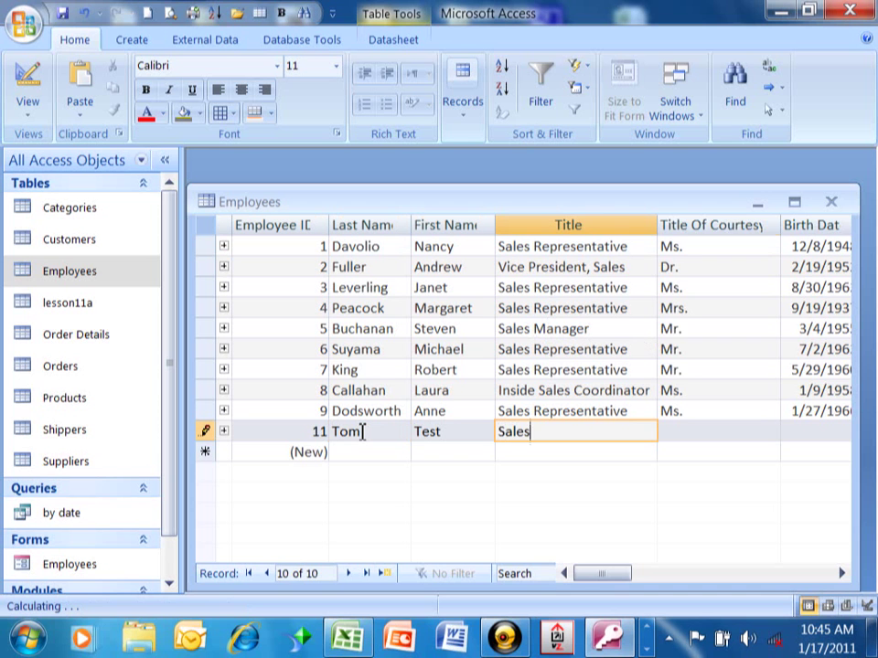
- Set the new record's title of courtesy to Mr., fill in the current date as birth date, and close the table
key(Tab)
text(Mr.)
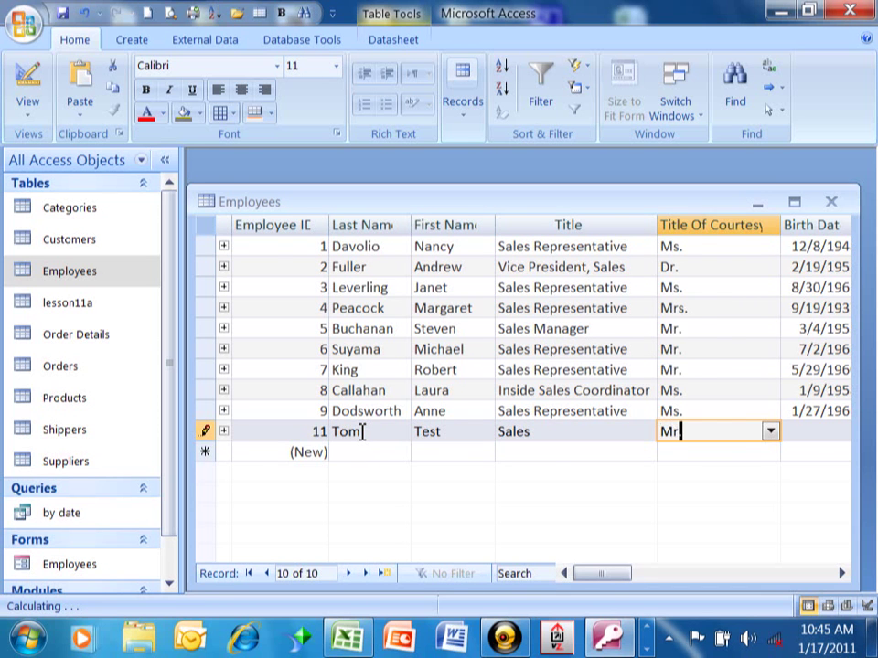
key(Tab)
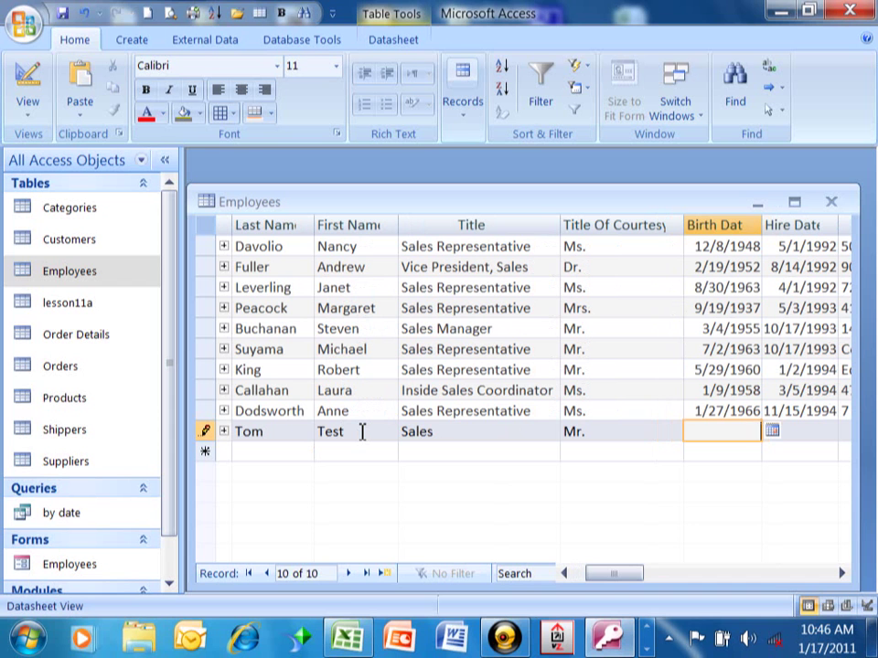
text(1/17/2011)
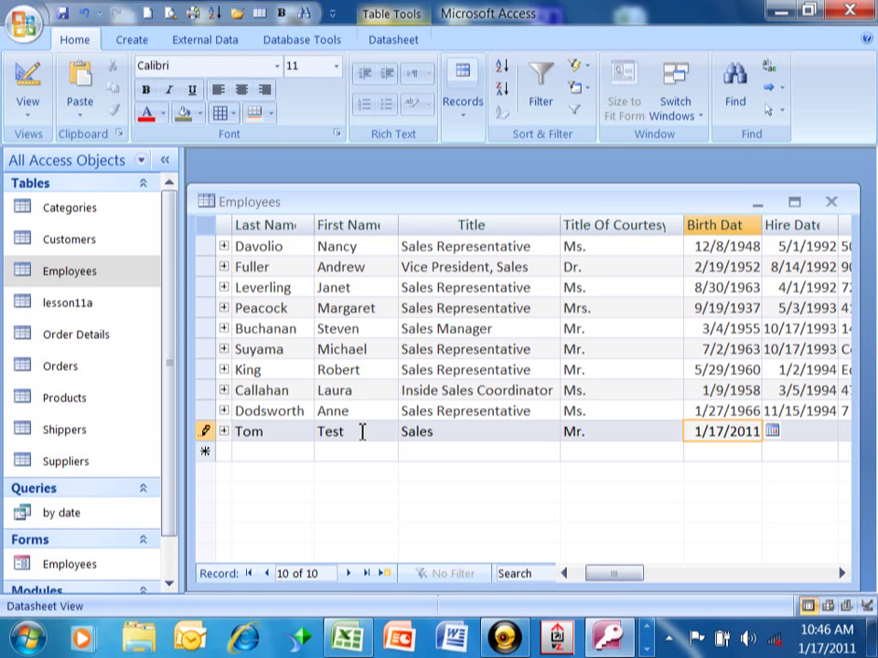
key(Tab)
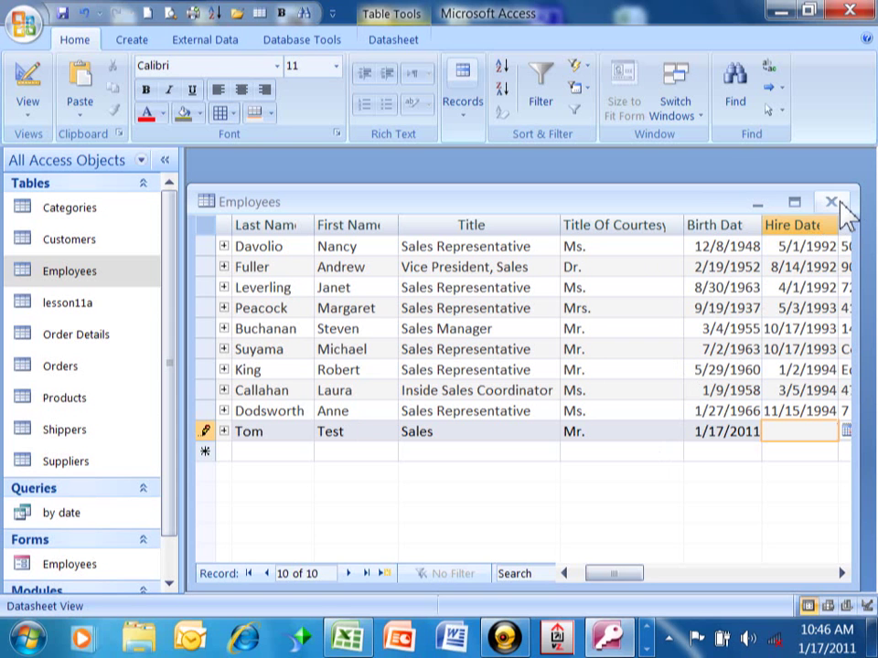
click(834, 203)
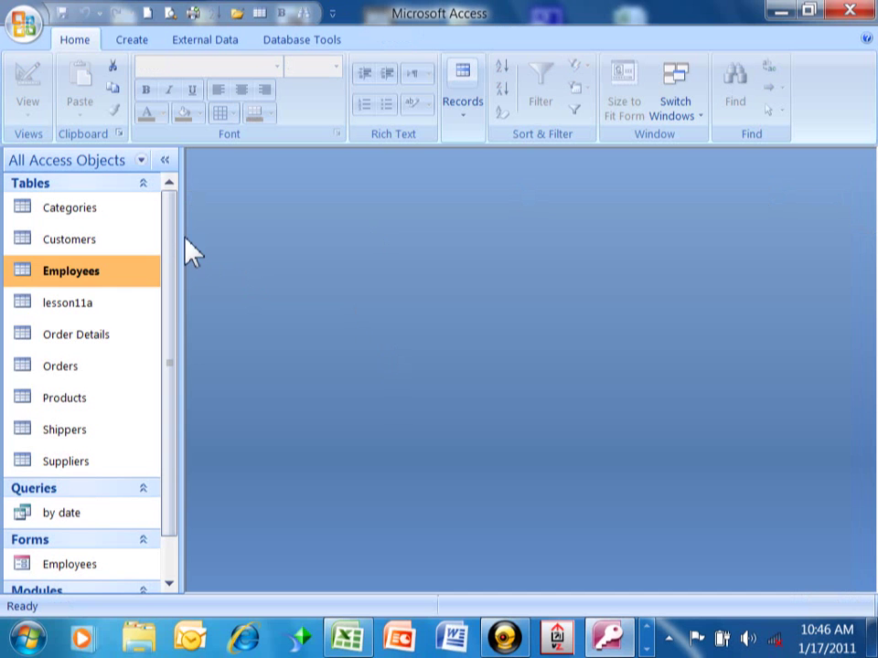
- In the Employees table's design, give the BirthDate field the validation rule <#01/01/1992#
right_click(67, 278)
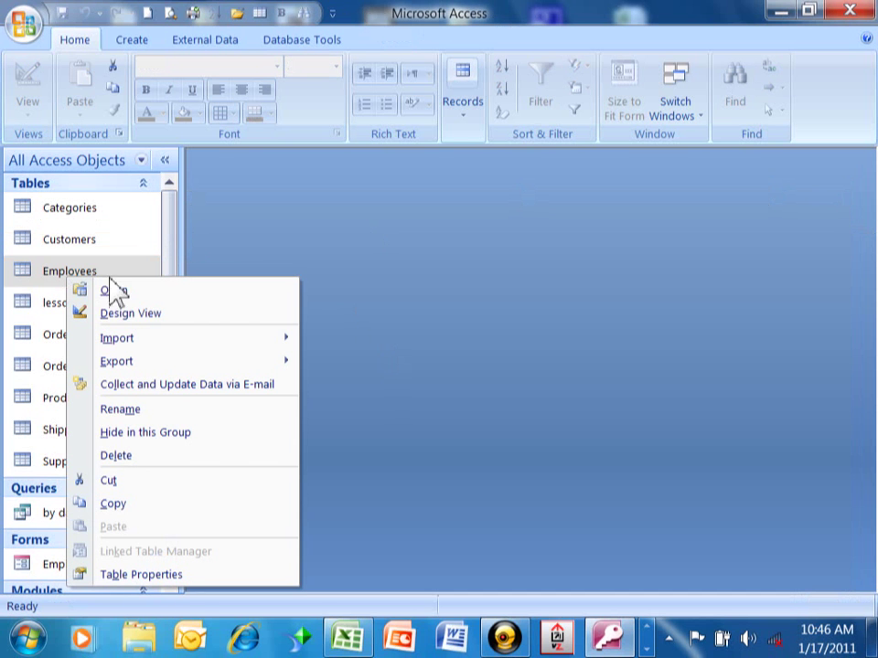
click(160, 321)
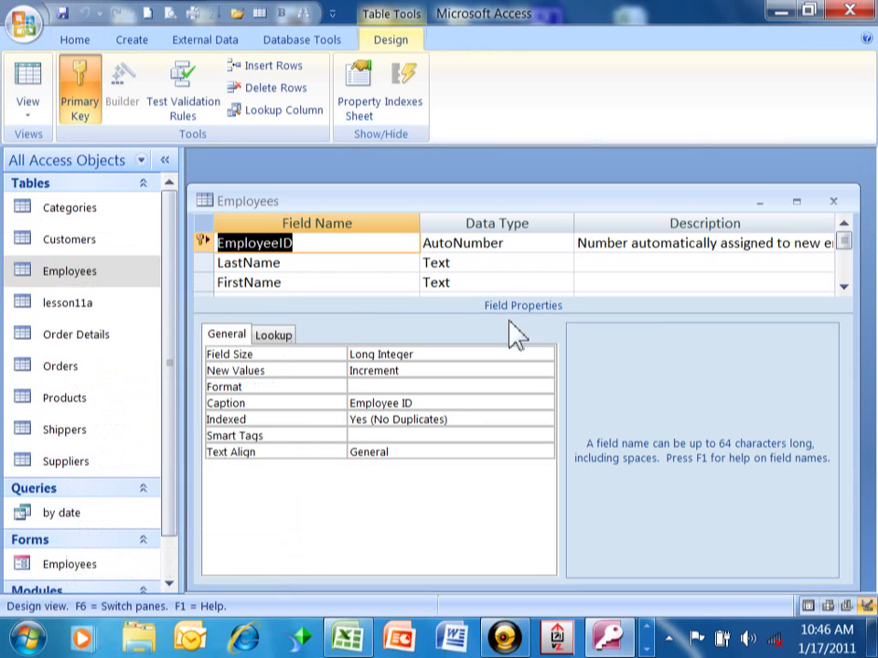
click(843, 286)
click(843, 286)
click(844, 286)
click(844, 286)
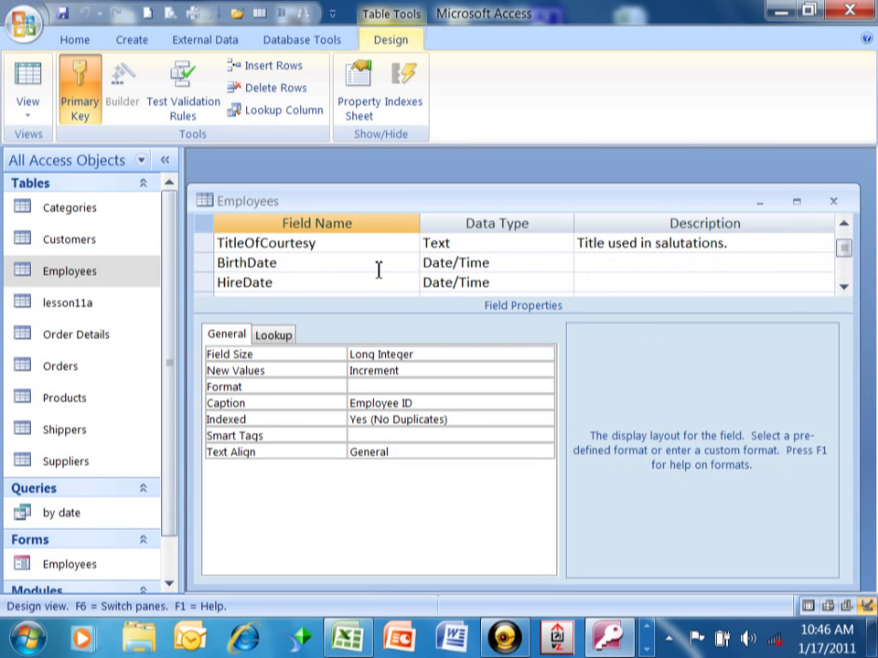
click(315, 264)
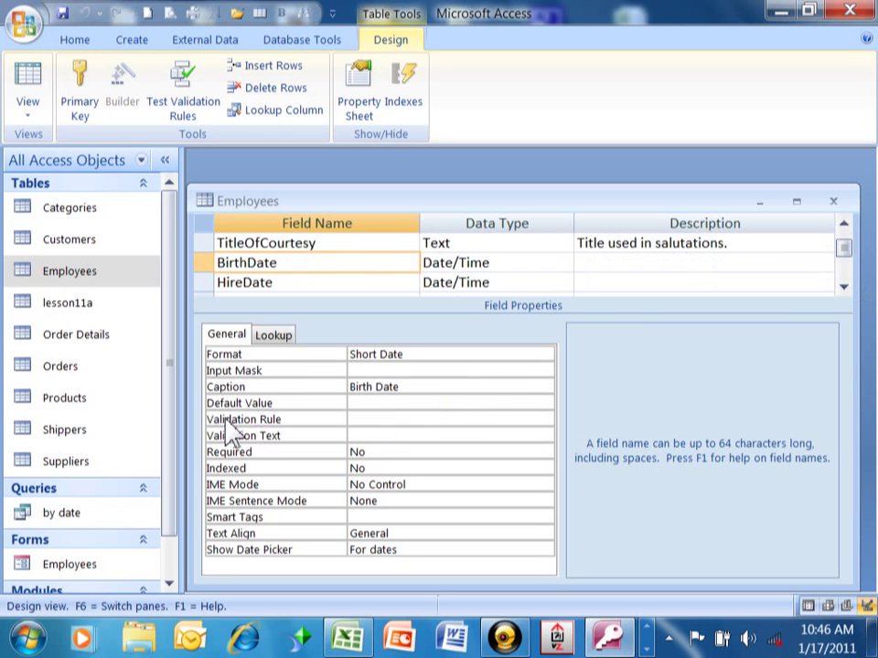
click(391, 420)
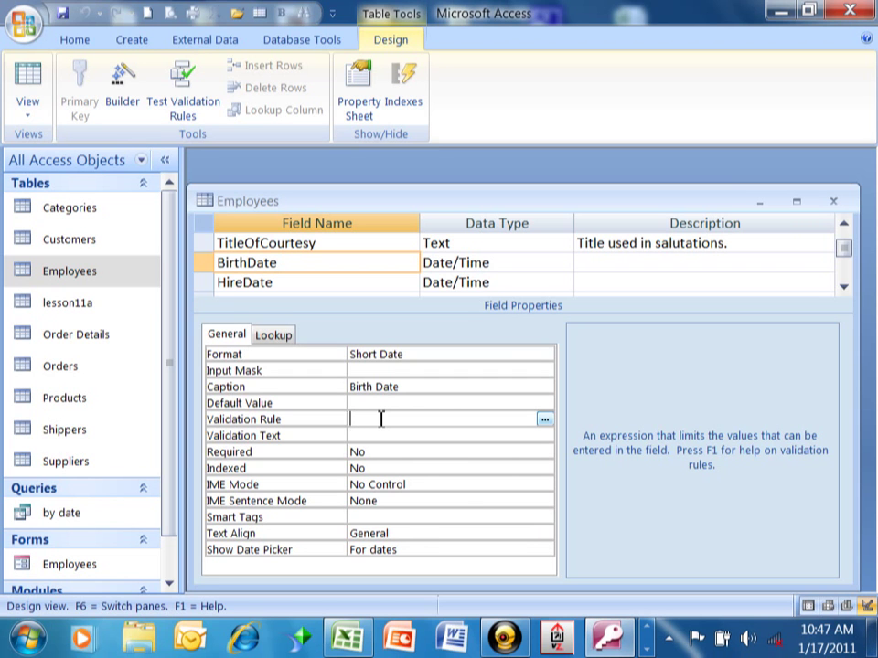
text(<#01/01/1992)
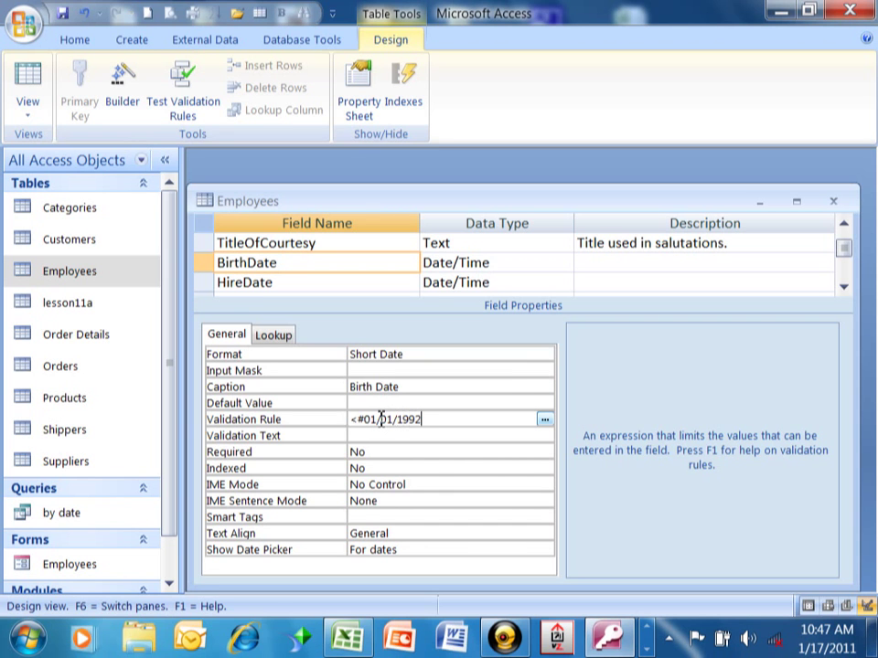
text(#)
- Set the BirthDate field's validation text to "Birth Date must be prior to 1/1/1992"
click(377, 437)
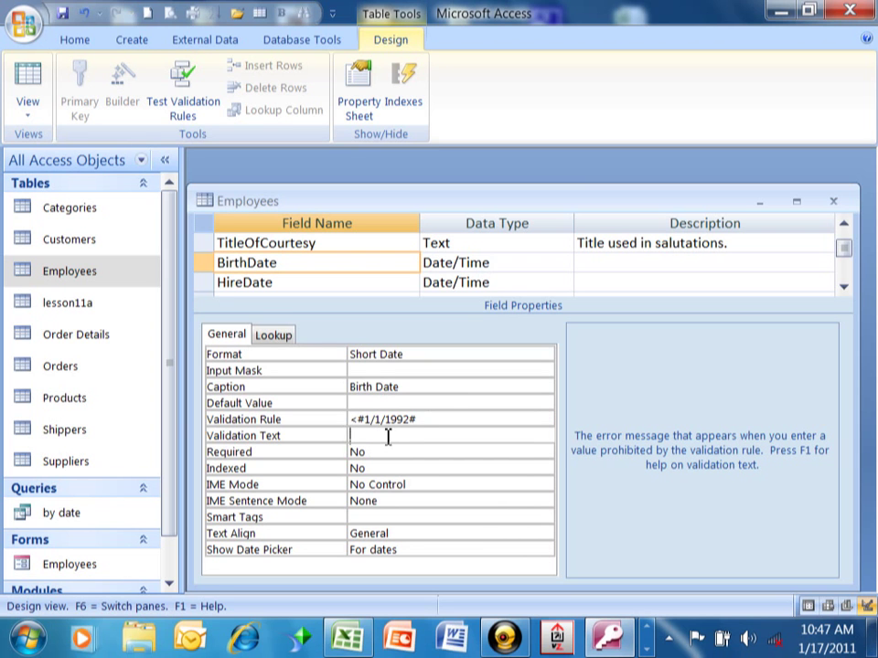
text(Birth Date must be a)
key(BackSpace)
text(prior)
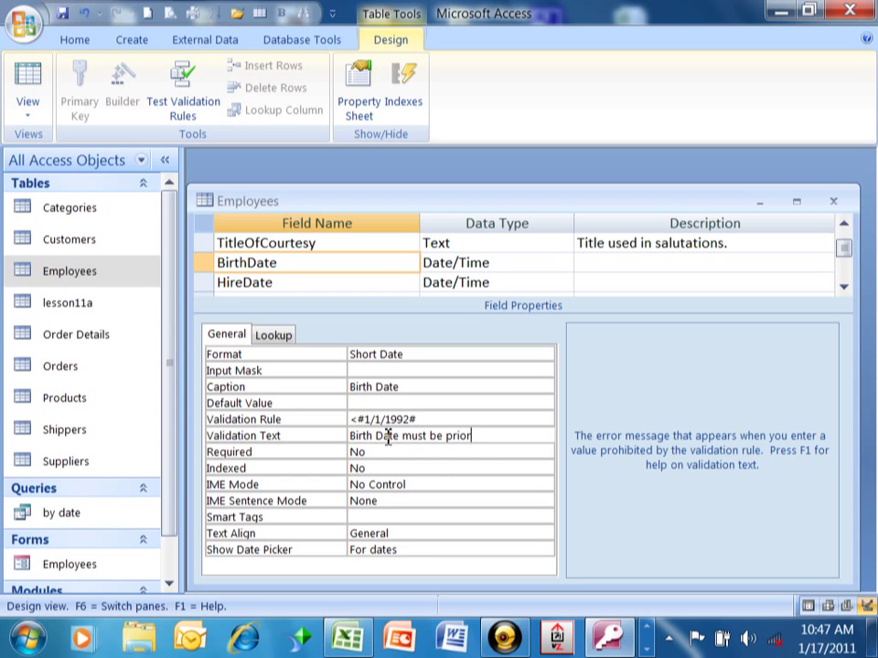
text( to 1/1/1992)
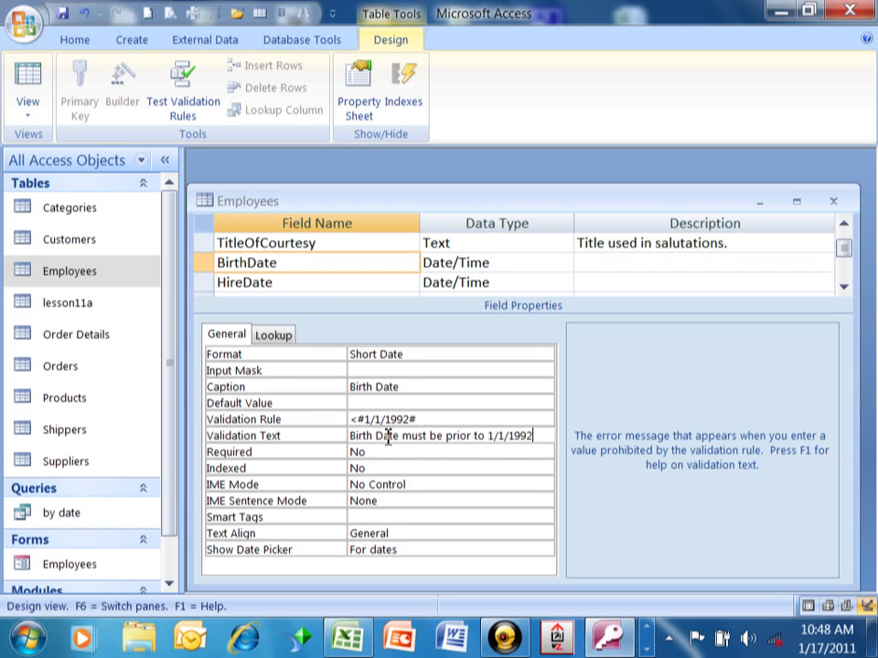
key(Return)
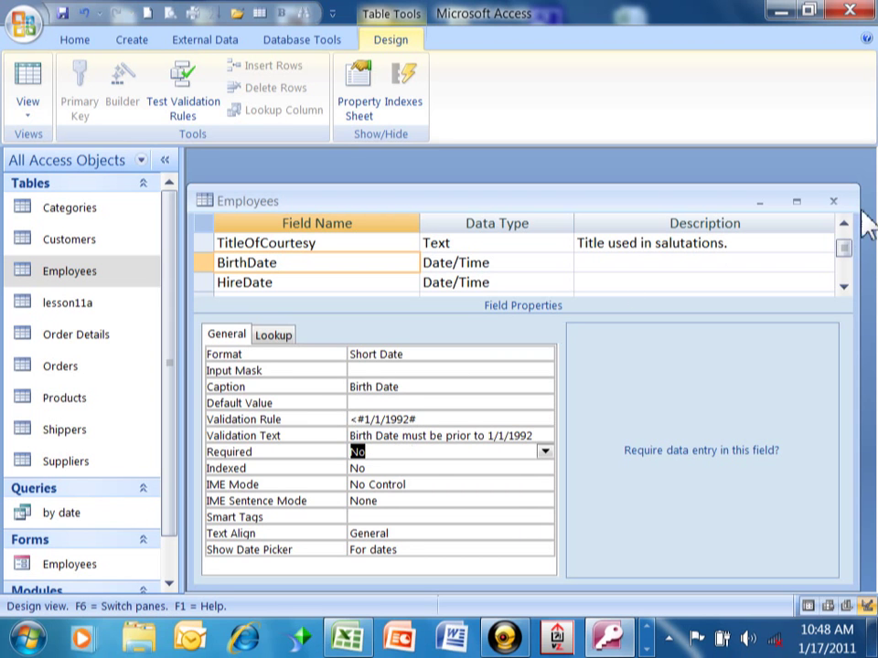
- Close and save the Employees design without testing existing data against the new rules, and reopen the table's datasheet
click(833, 200)
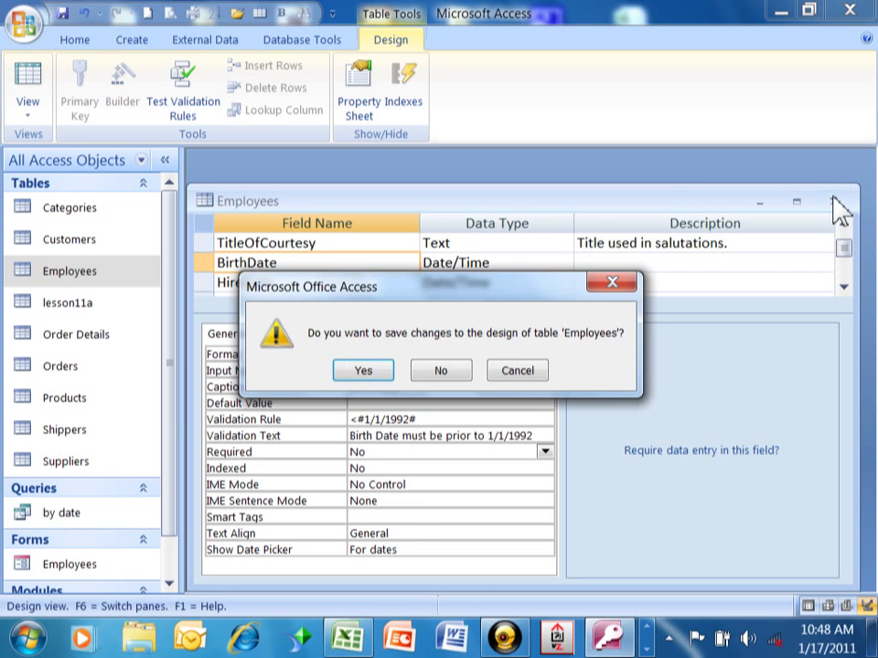
click(362, 373)
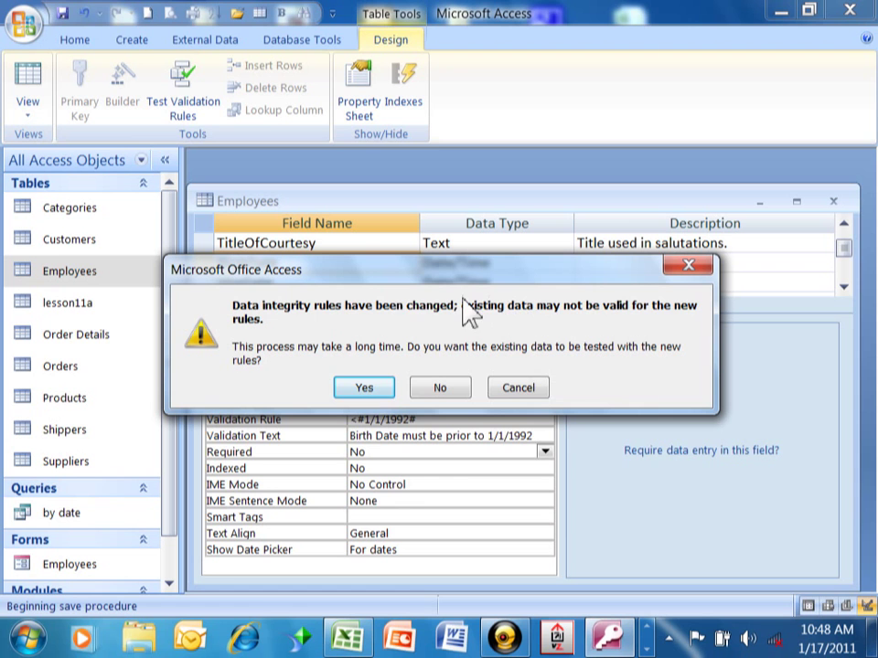
click(441, 389)
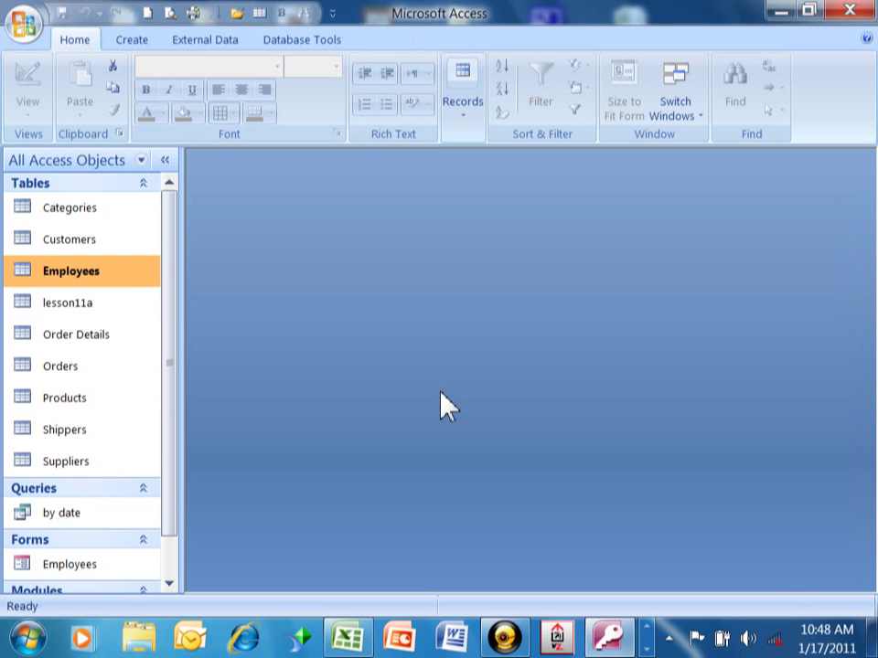
double_click(66, 274)
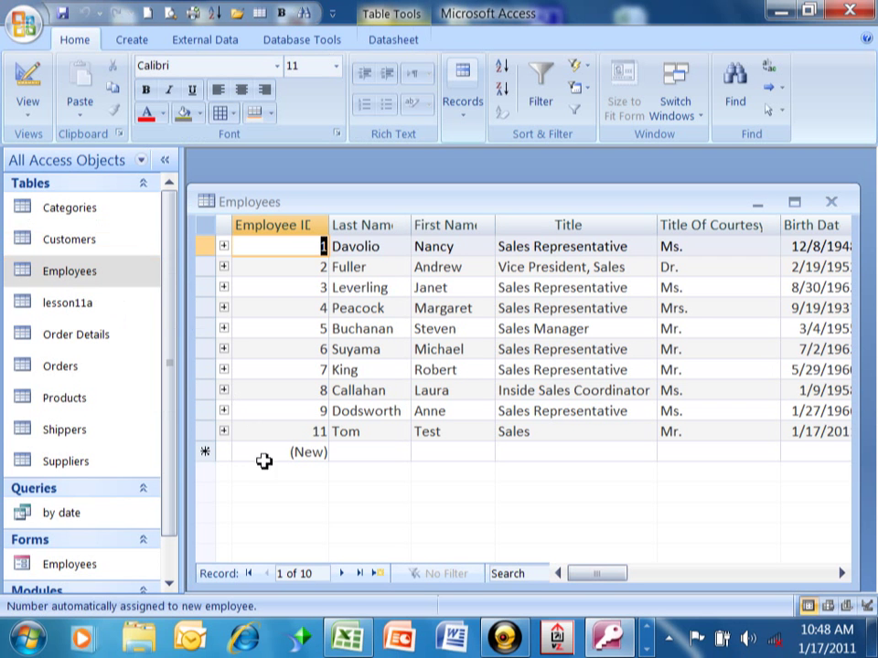
click(274, 453)
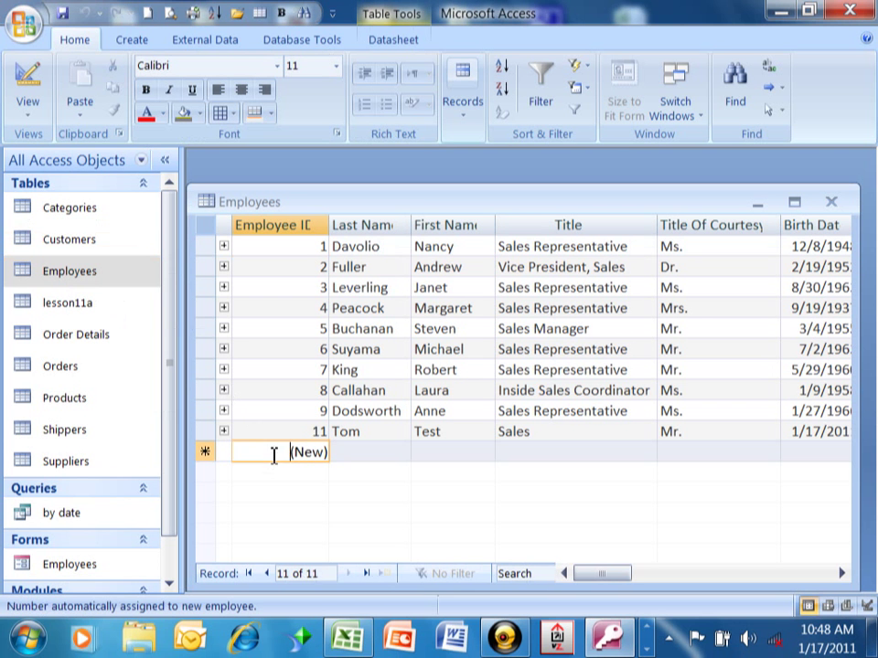
click(388, 457)
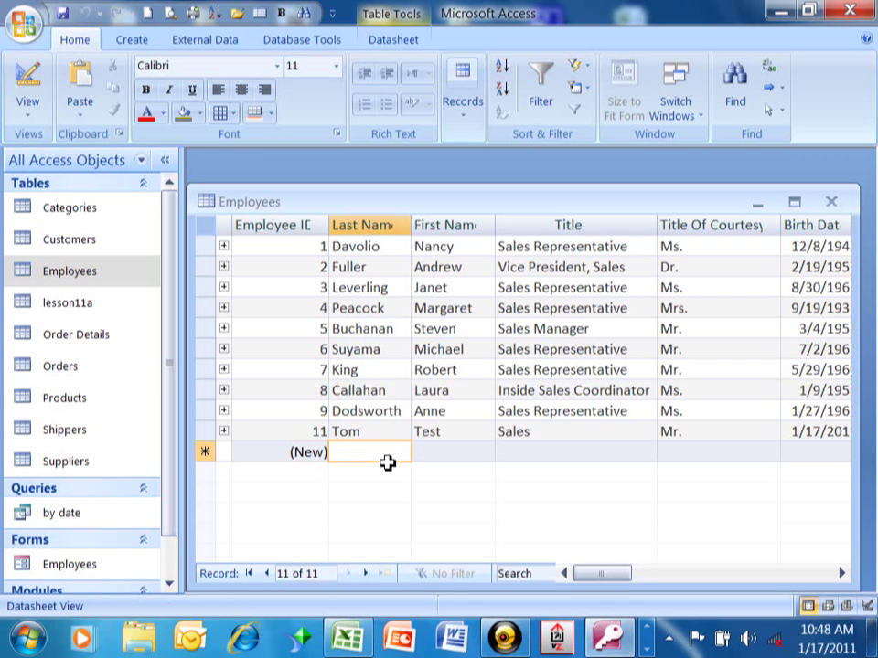
text(T)
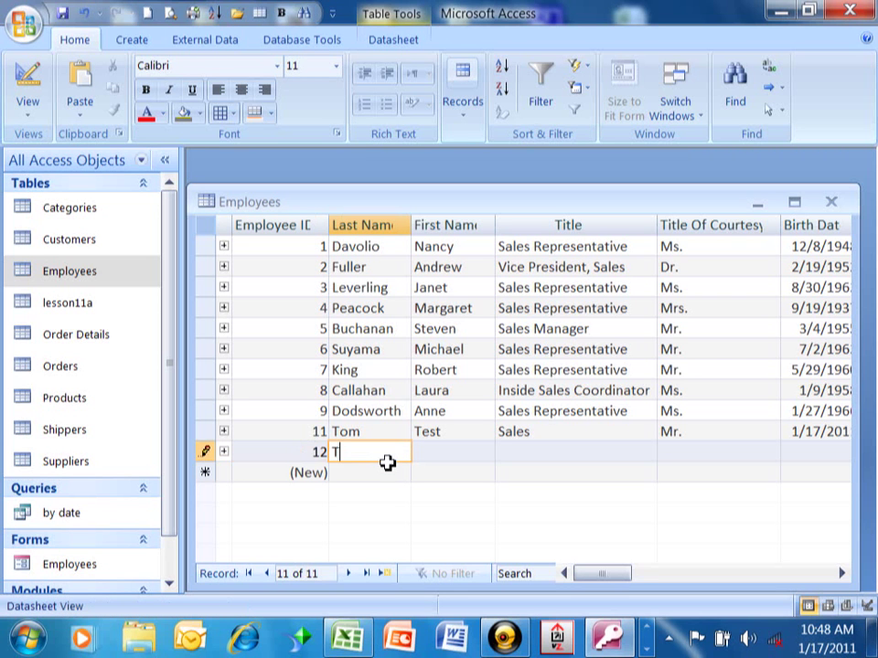
key(BackSpace)
key(shift+Tab)
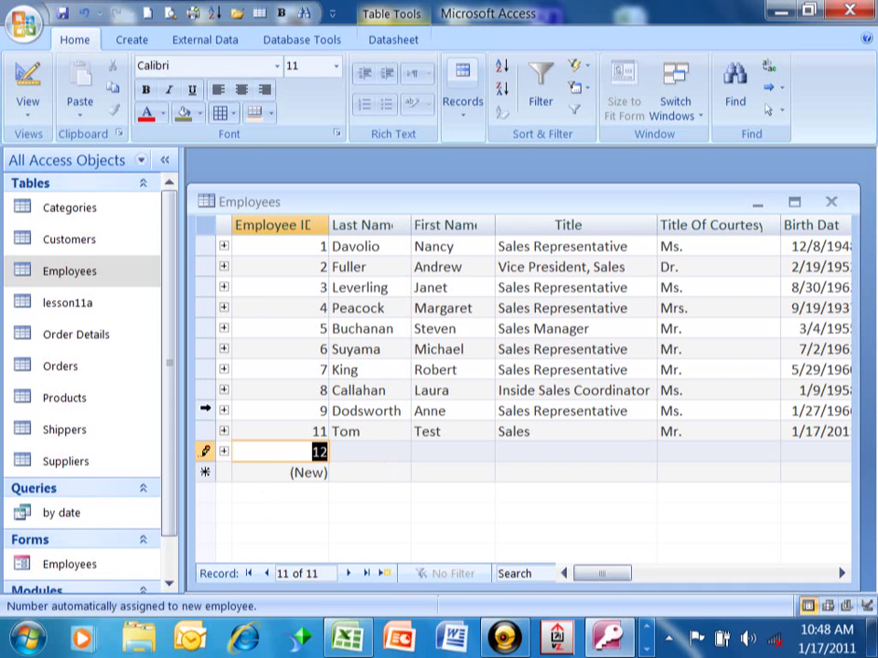
click(212, 431)
click(391, 370)
key(Escape)
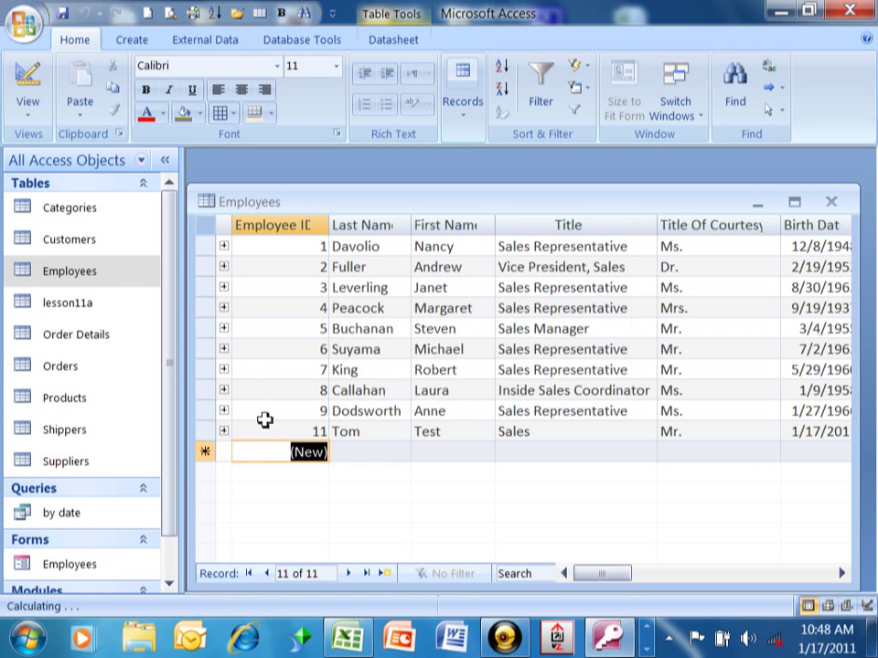
- Delete the test employee record with the title Sales from the Employees table
click(205, 439)
right_click(207, 439)
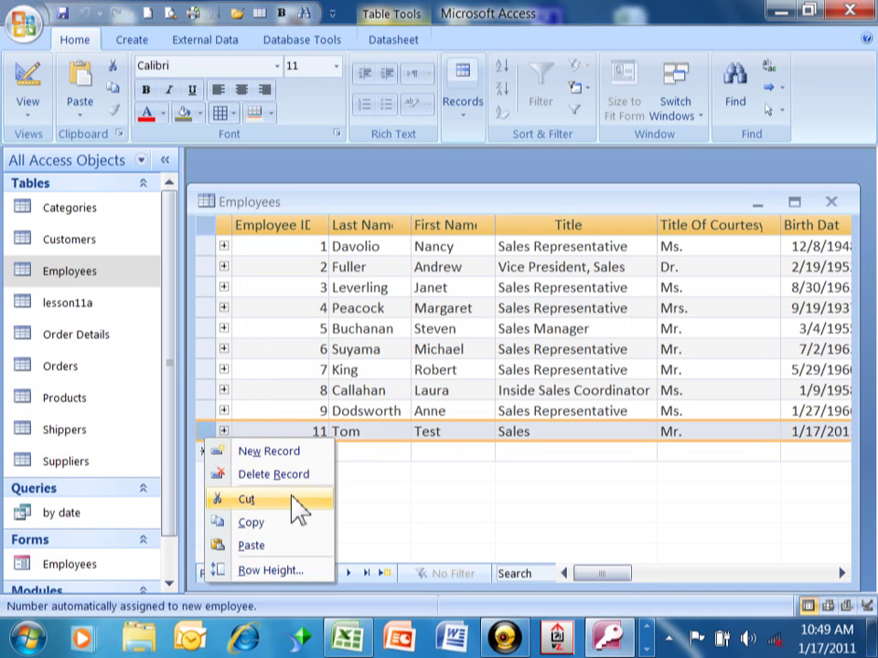
click(291, 476)
click(388, 384)
- Start a new Employees record with the test employee's last and first name, title Sales and title of courtesy Mr
click(378, 435)
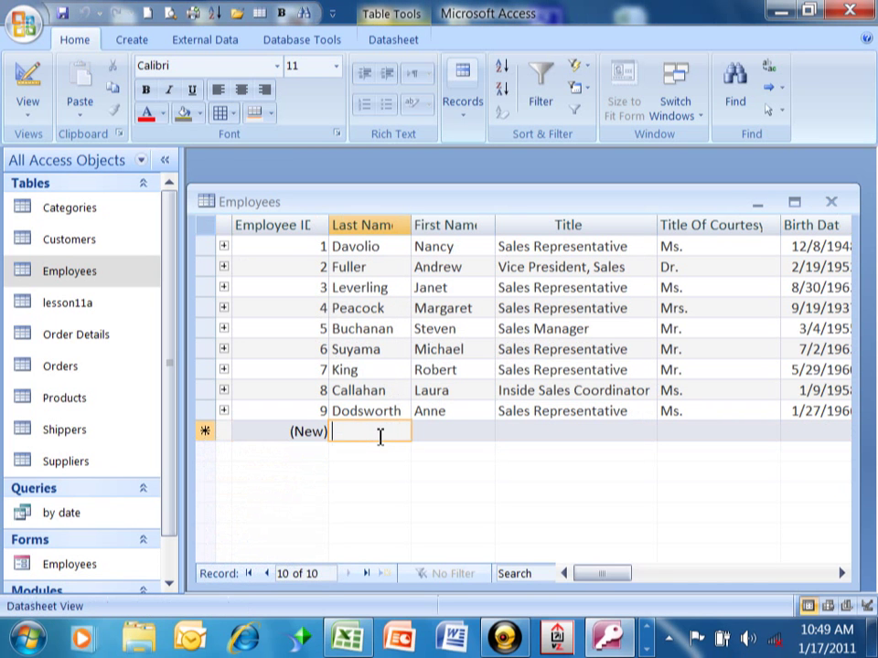
text(Tom)
key(Tab)
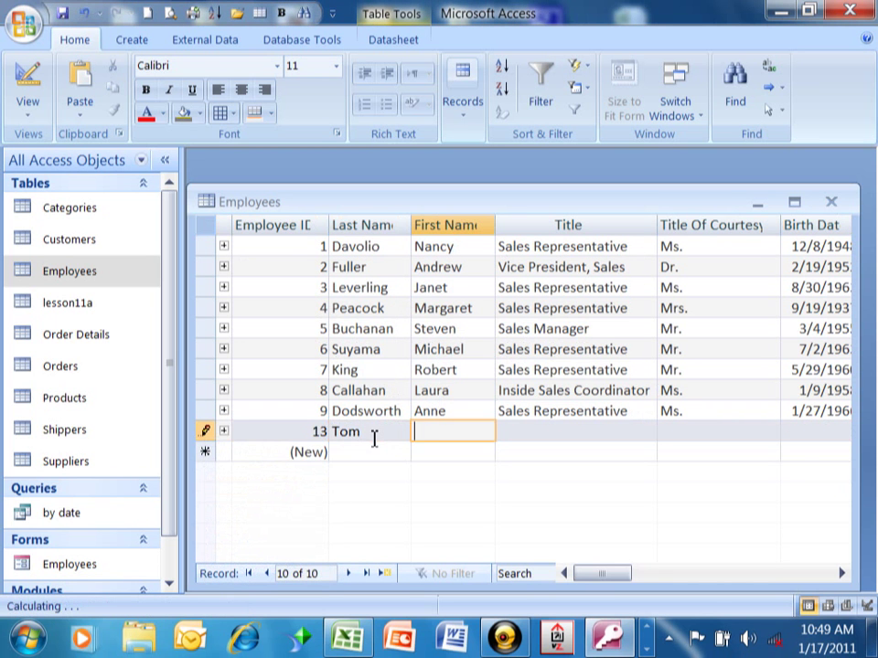
text(Test)
key(Tab)
text(S)
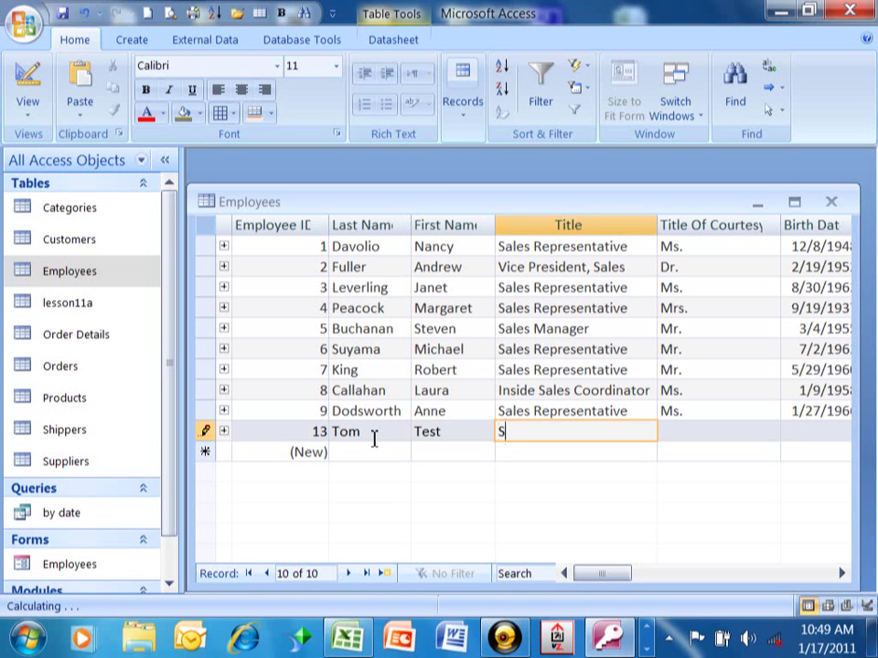
text(ales)
key(Tab)
text(Mr.)
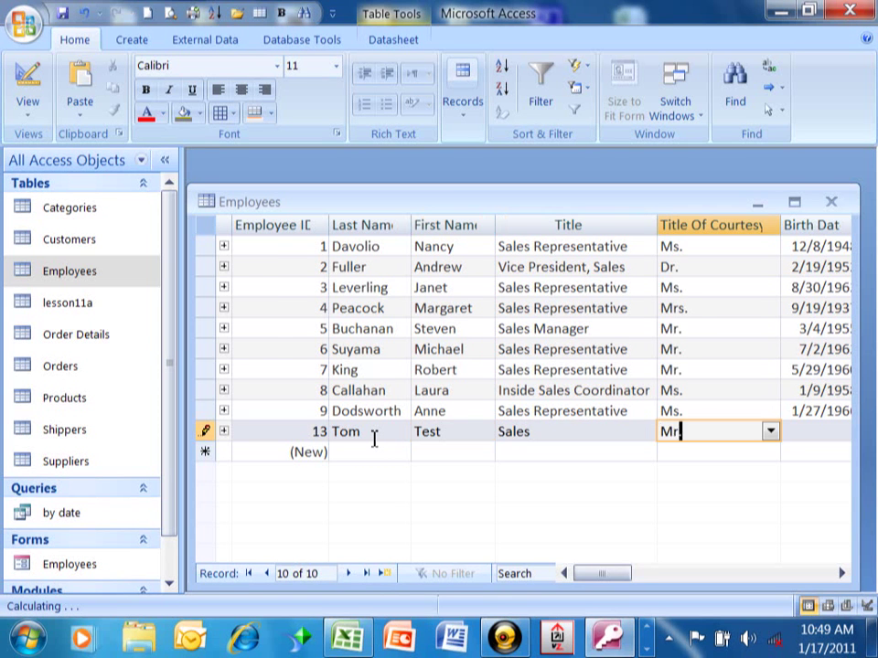
key(Tab)
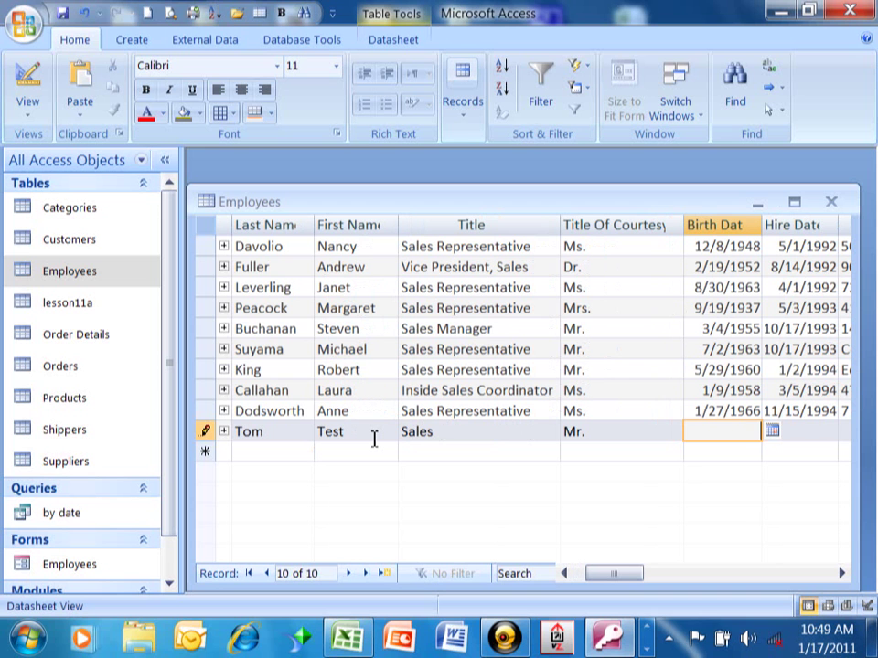
- Test the validation rule by entering a birth date many years after the 1/1/1992 limit, and dismiss the message
text(1/17/200)
key(BackSpace)
text(11)
key(Return)
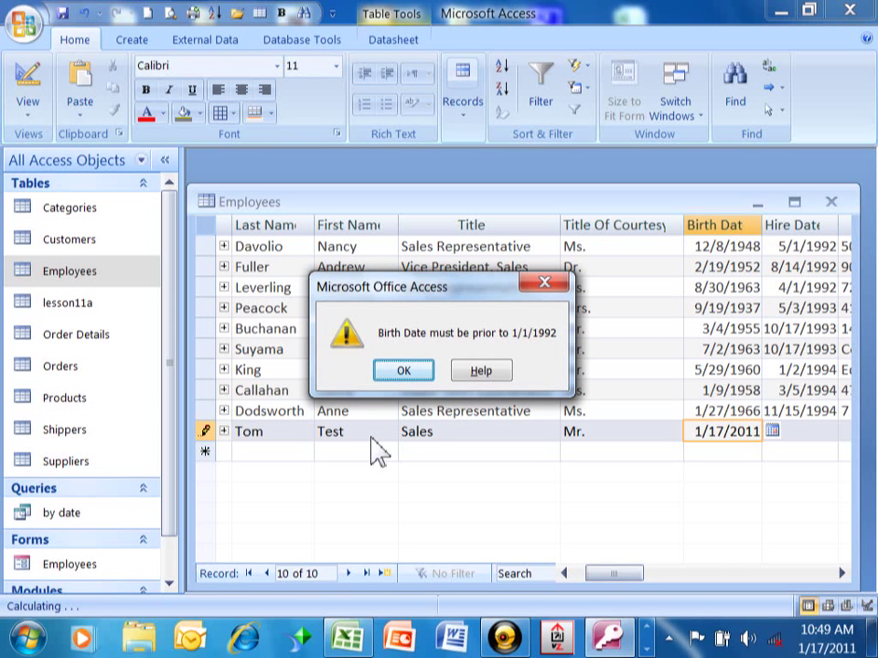
click(402, 375)
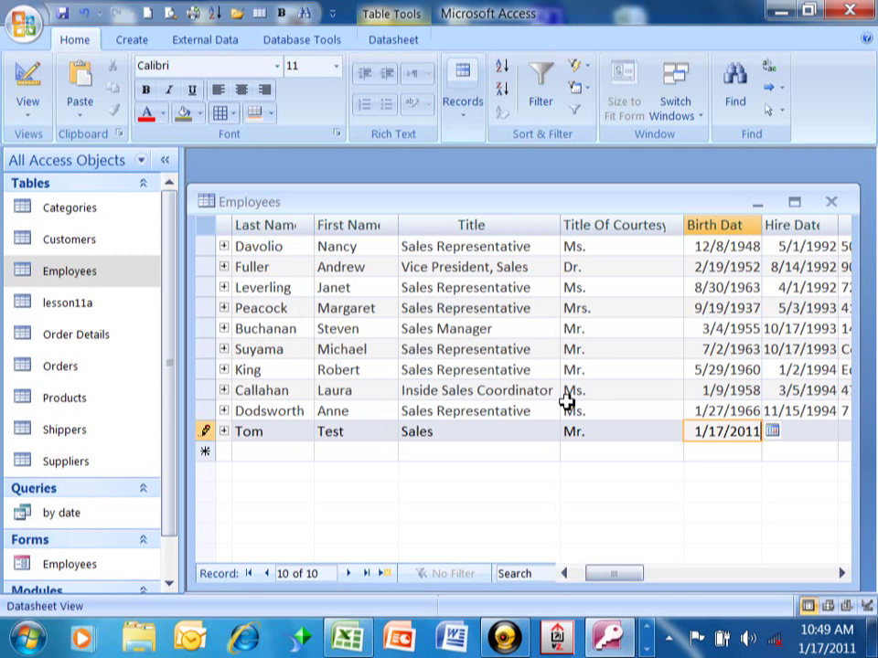
- Change the birth date's year to the limit's own year, keeping the date after 1/1/1992, and dismiss the message
key(BackSpace)
key(BackSpace)
key(BackSpace)
key(BackSpace)
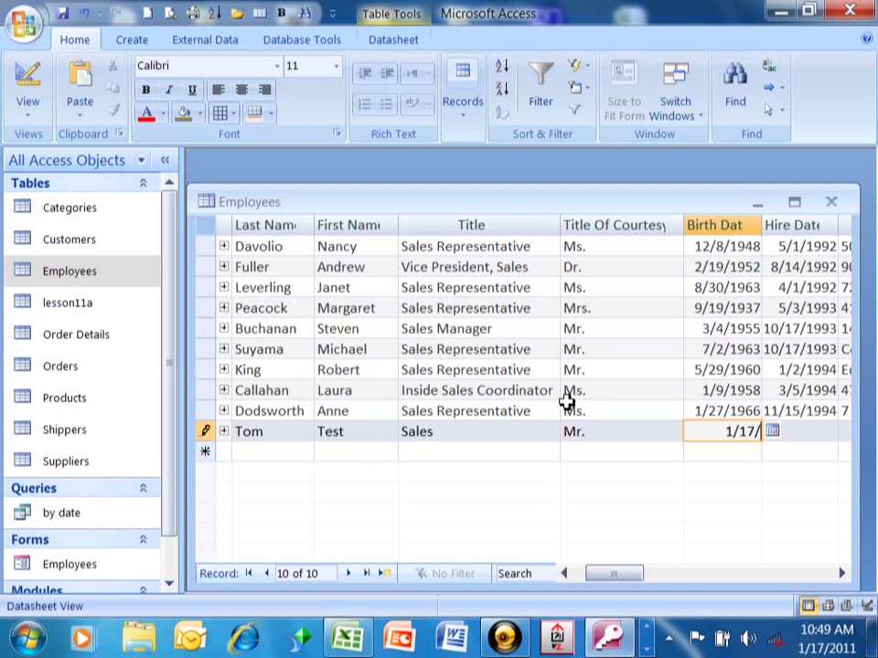
text(1992)
key(Return)
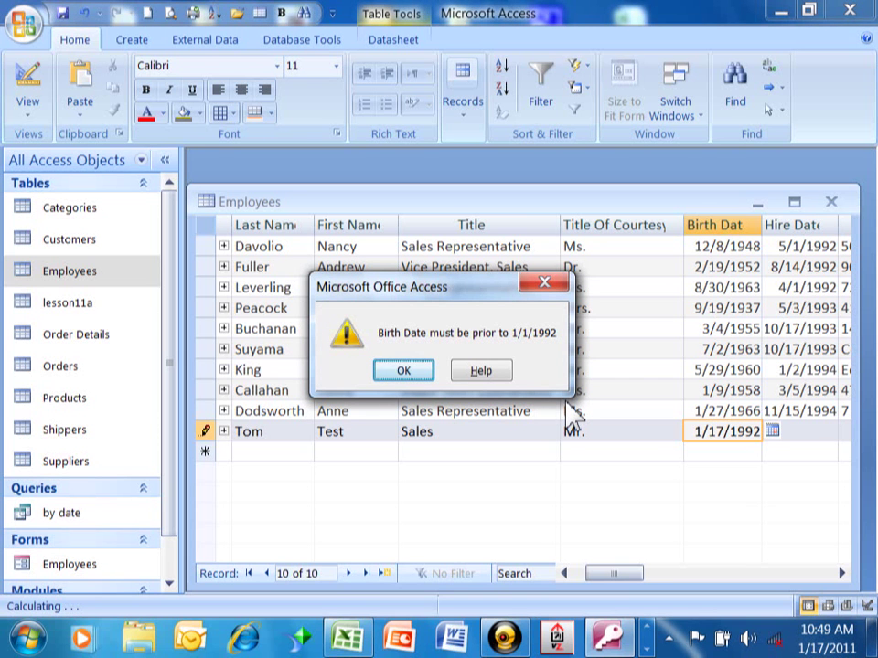
key(Return)
- Change the birth date to the year before the 1/1/1992 limit and move on to the hire date
key(BackSpace)
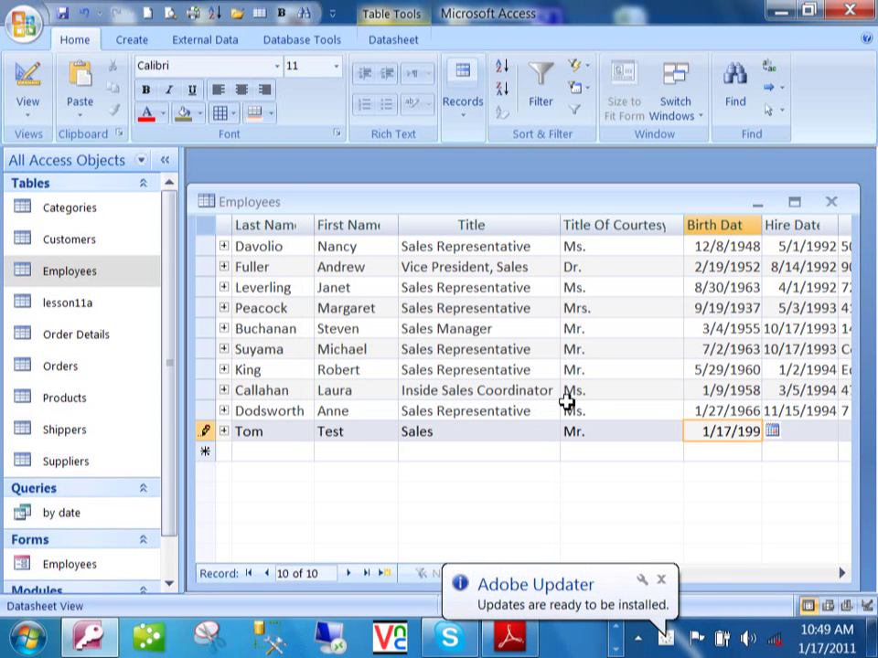
text(1)
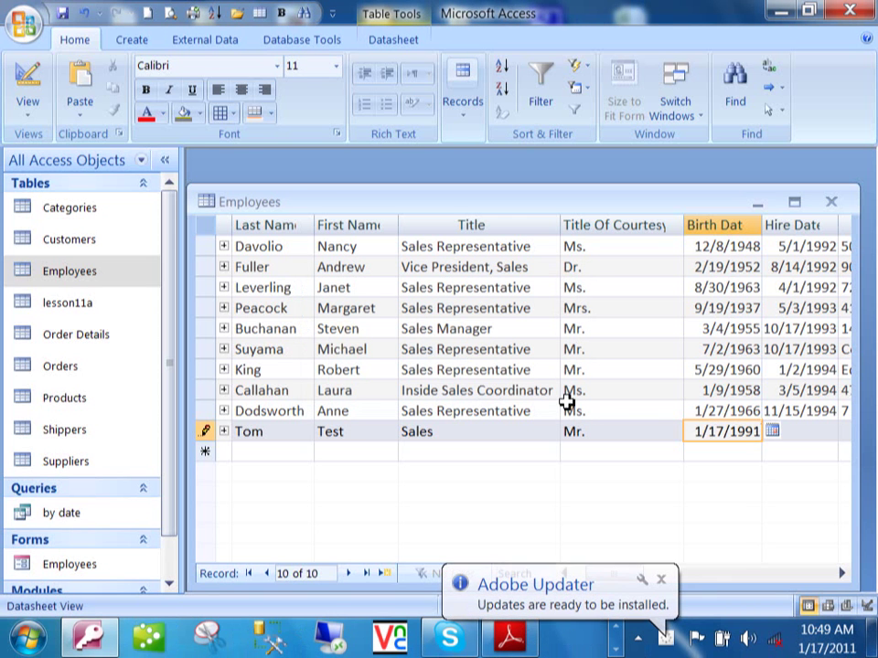
key(Tab)
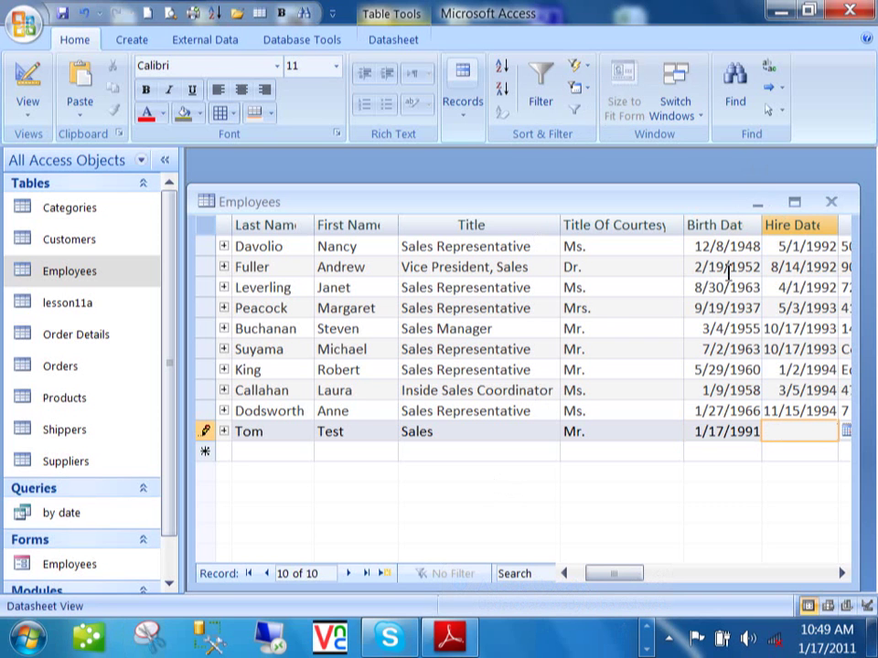
- Review the BirthDate field's validation rule and validation text in the Employees table's design, and close the table
click(34, 76)
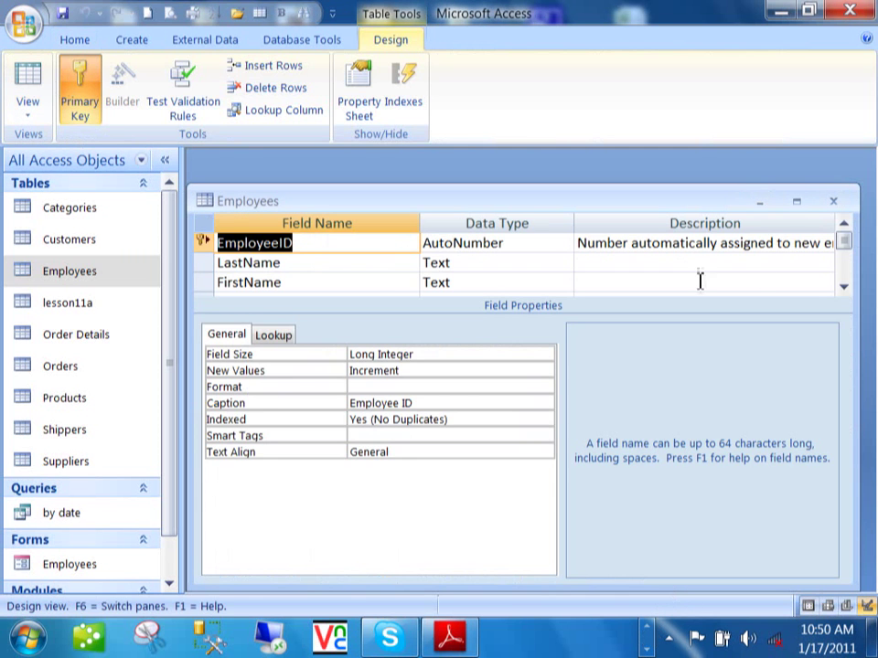
click(844, 288)
click(844, 288)
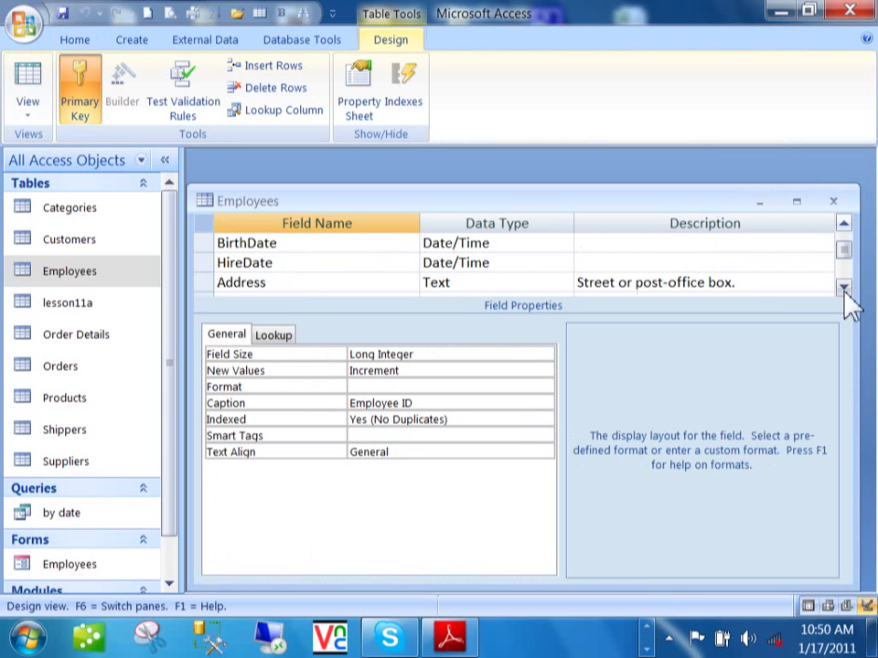
click(290, 244)
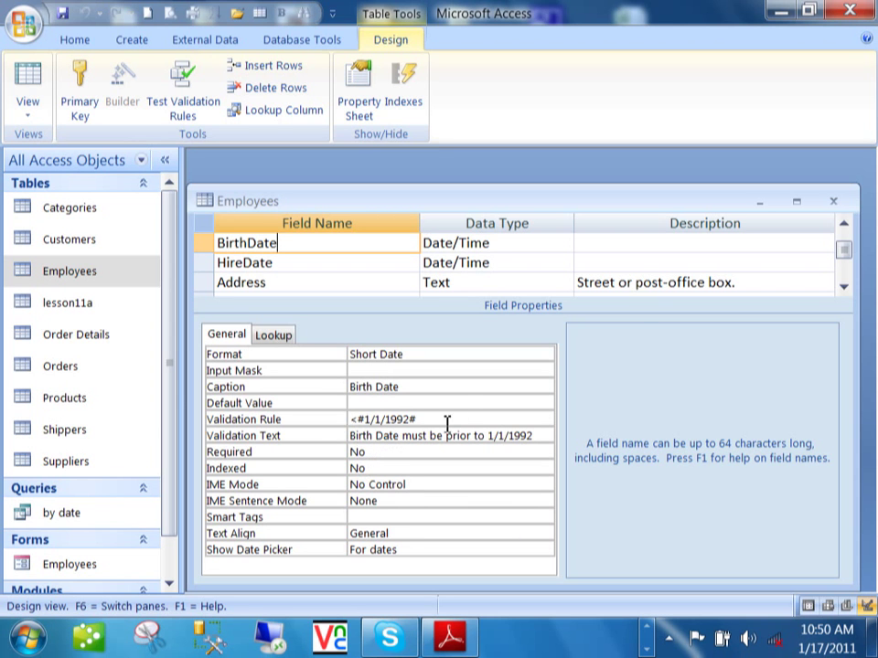
click(833, 203)
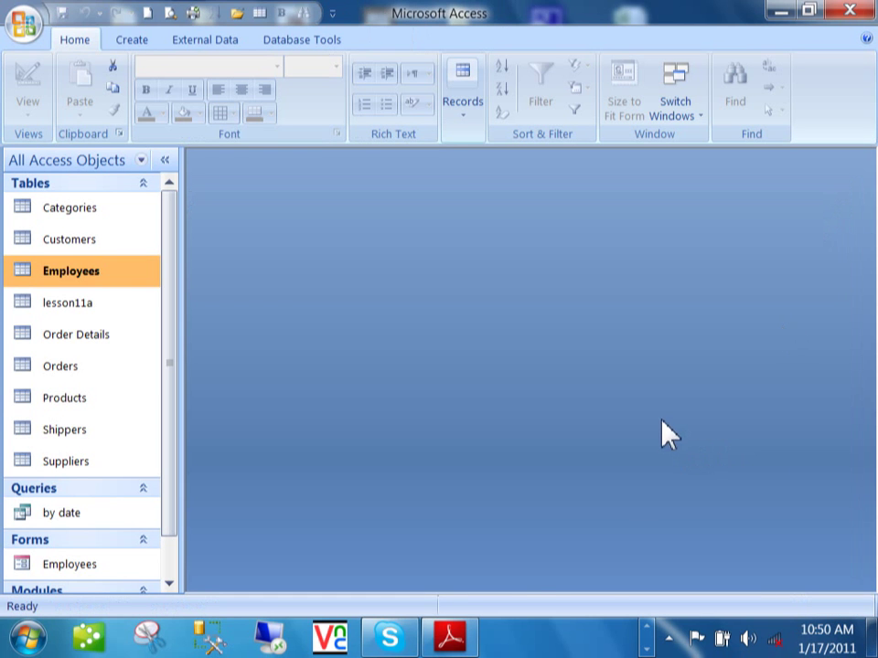
click(646, 627)
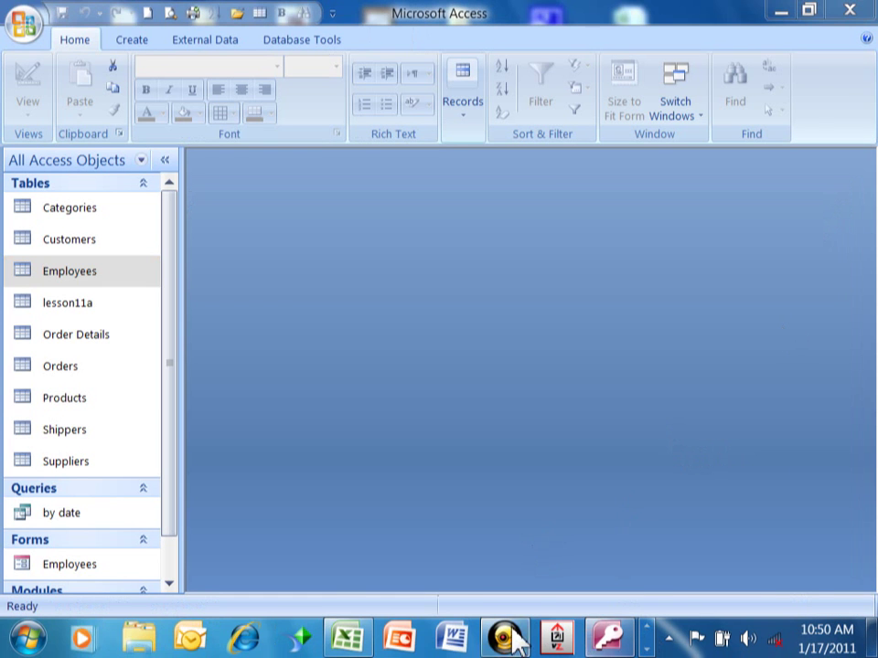